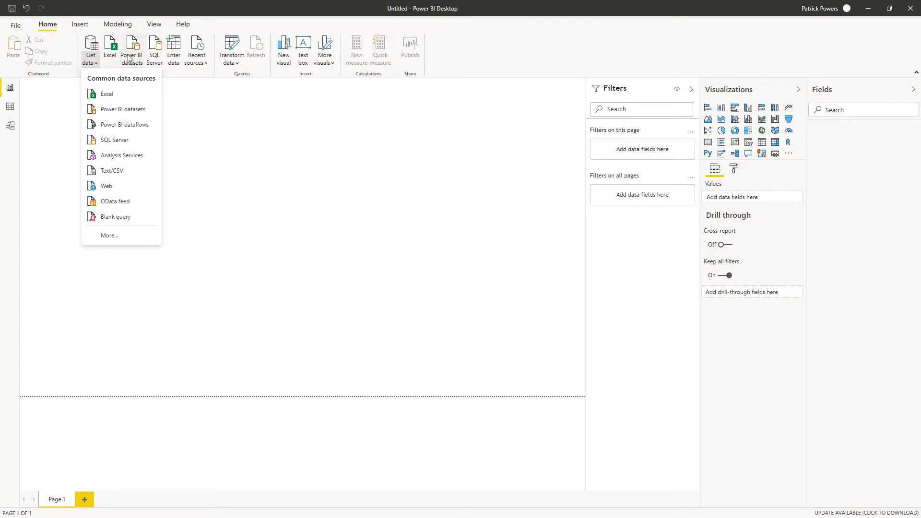
- Connect to the Excel workbook PBI Overview Data as the report's data source
click(119, 94)
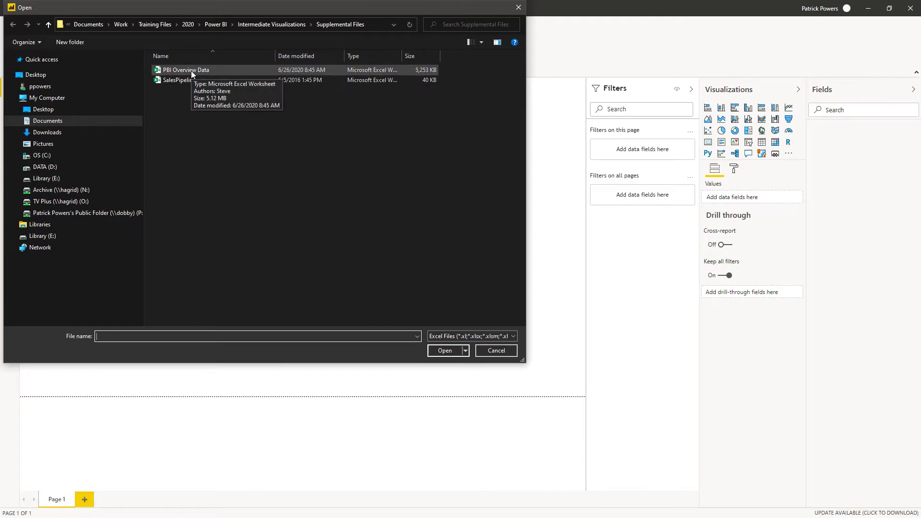
click(191, 71)
click(437, 348)
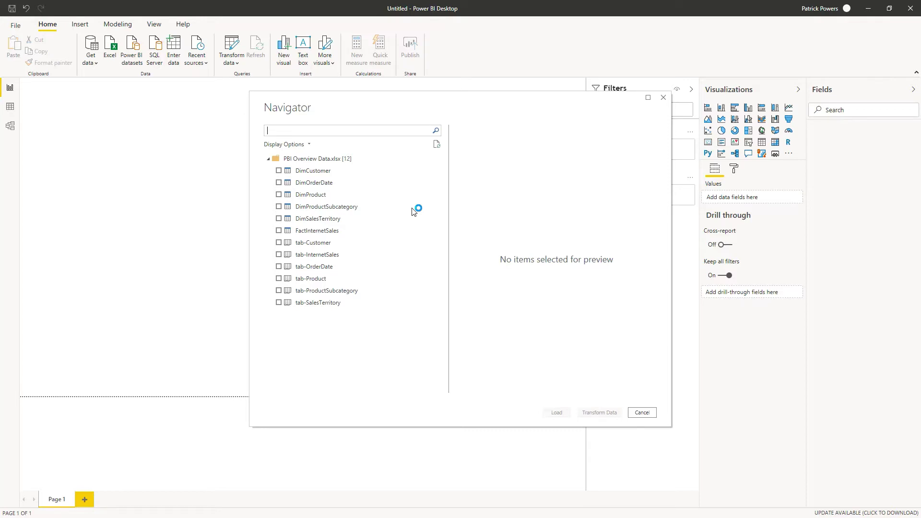
- Load the DimCustomer, DimOrderDate, DimProduct, DimProductSubcategory, DimSalesTerritory and FactInternetSales tables from the workbook
click(279, 170)
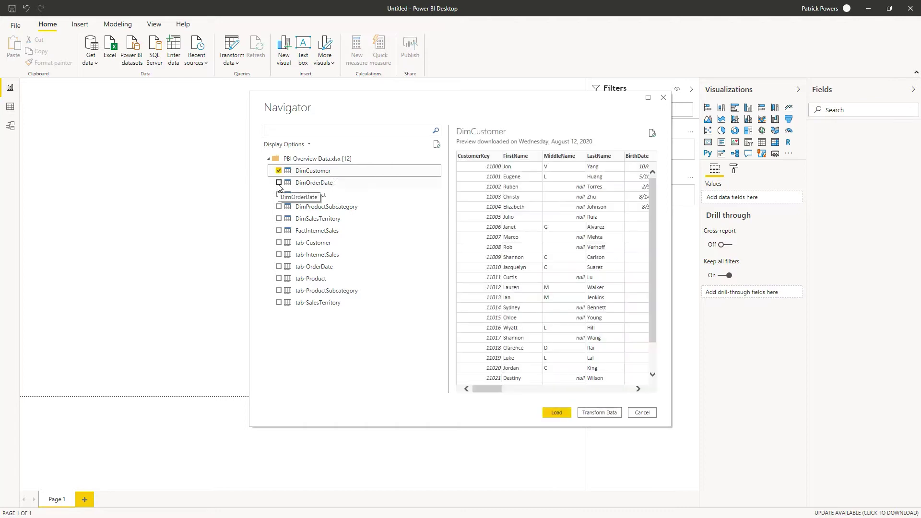
click(278, 184)
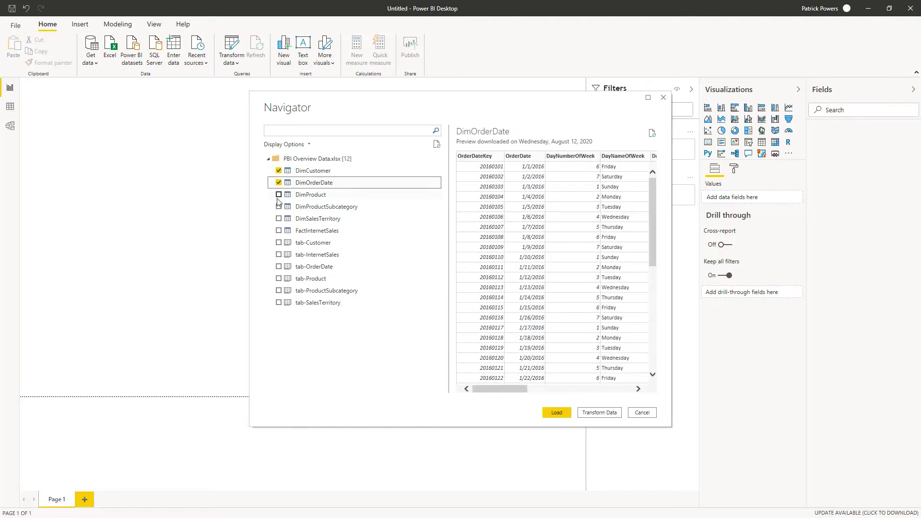
click(278, 195)
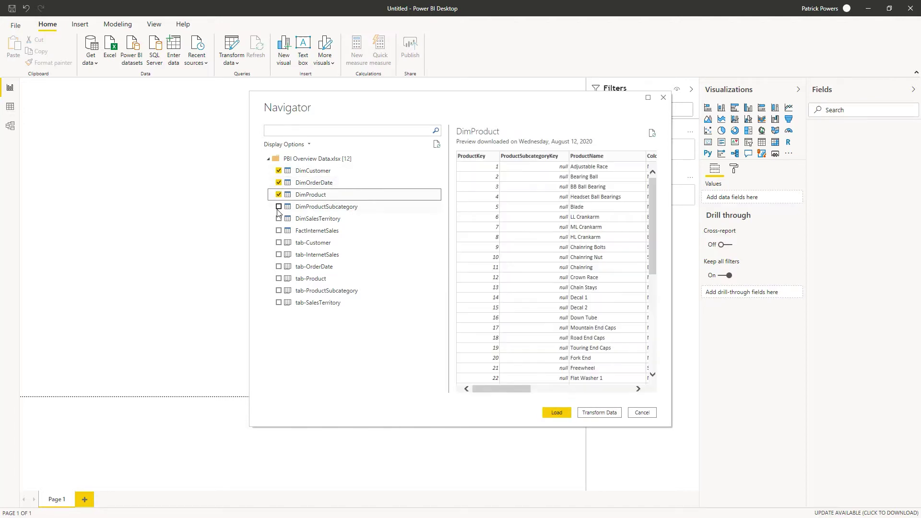
click(278, 208)
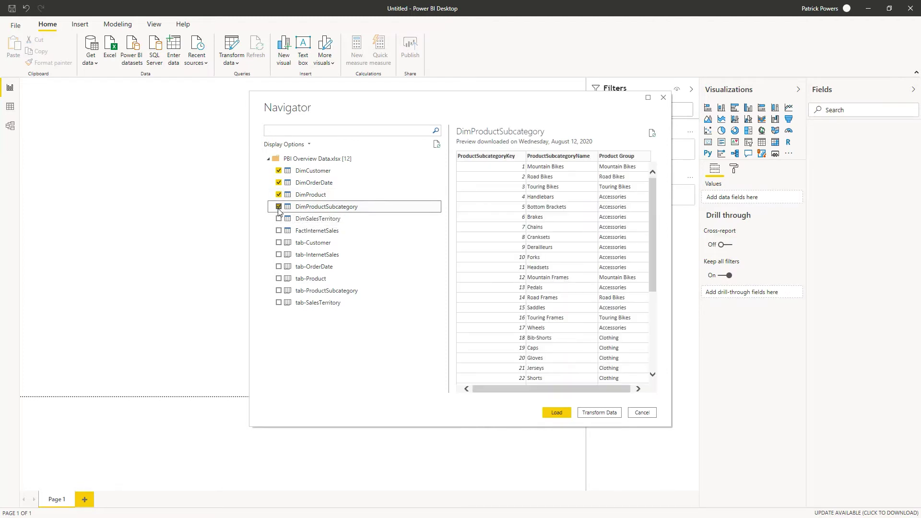
click(279, 219)
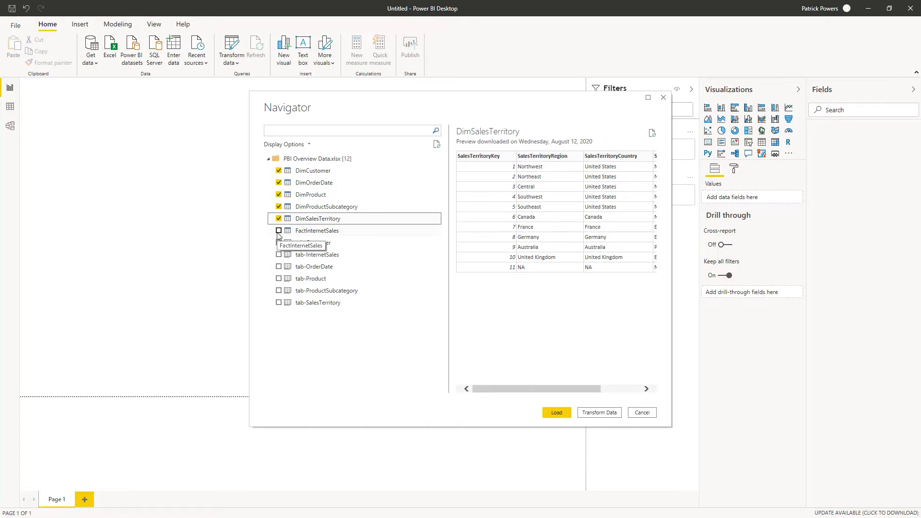
click(278, 232)
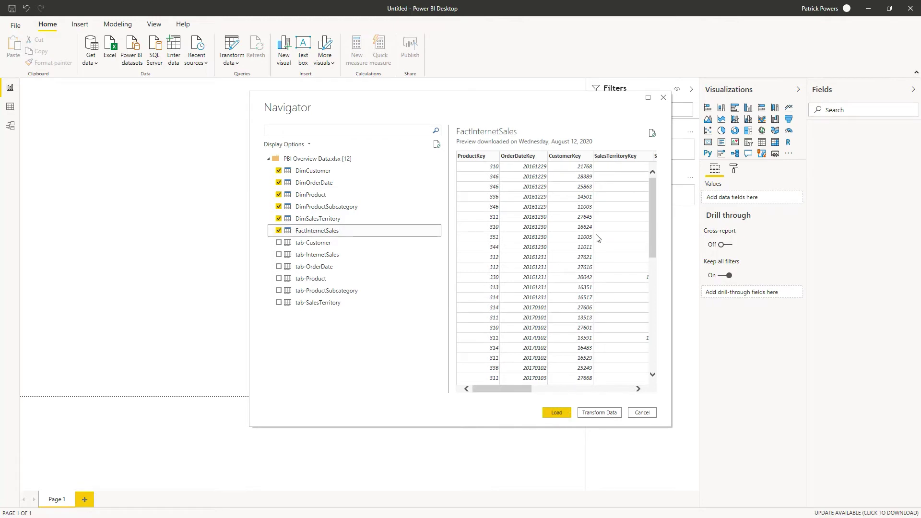
drag(651, 195, 643, 338)
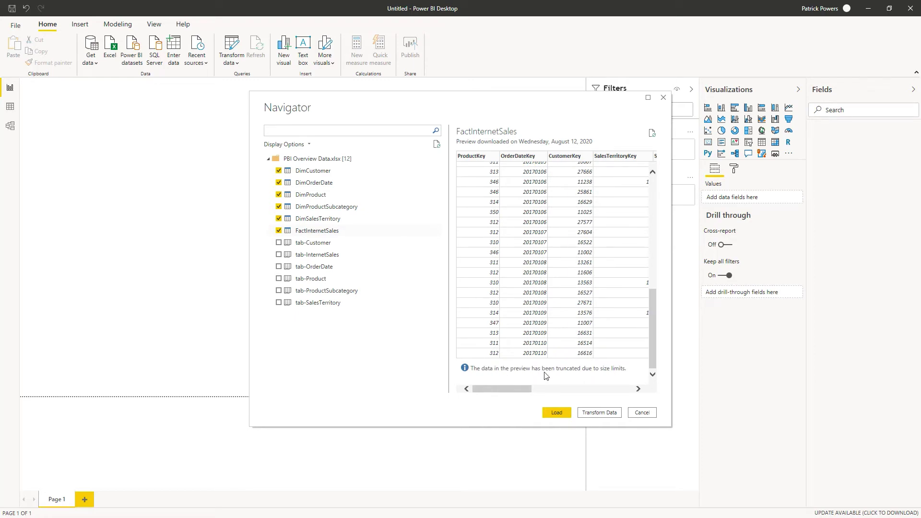
mouse_move(511, 391)
mouse_down()
mouse_move(611, 389)
mouse_move(494, 391)
mouse_up()
drag(651, 303, 618, 203)
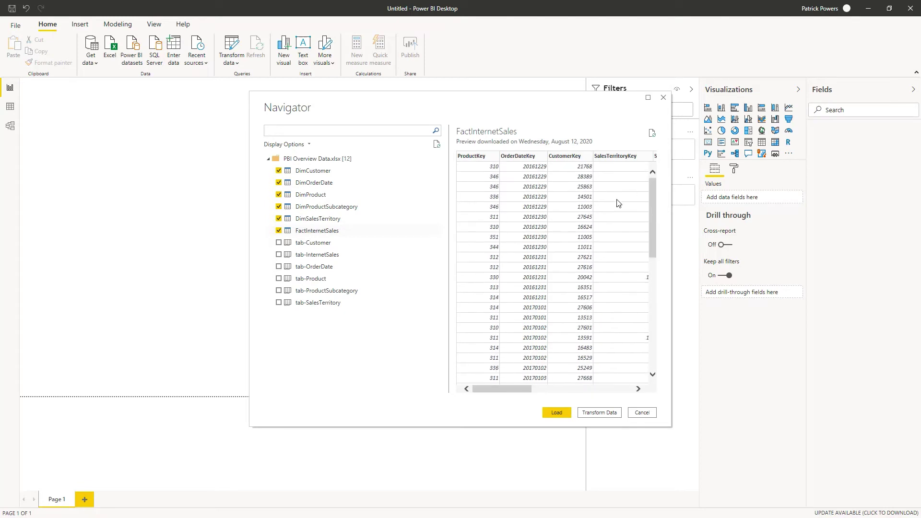
click(556, 413)
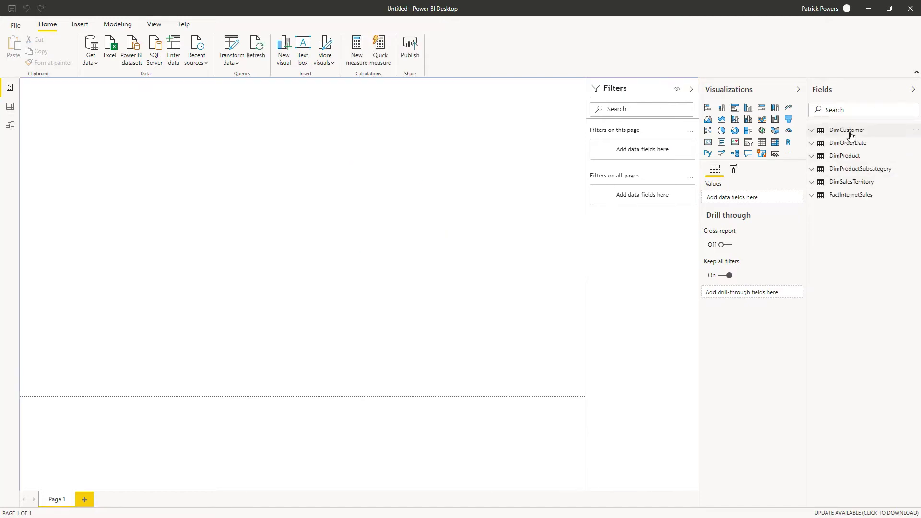
- Return to Power BI Desktop and format the SalesAmount field of FactInternetSales as Currency with 2 decimal places
click(812, 131)
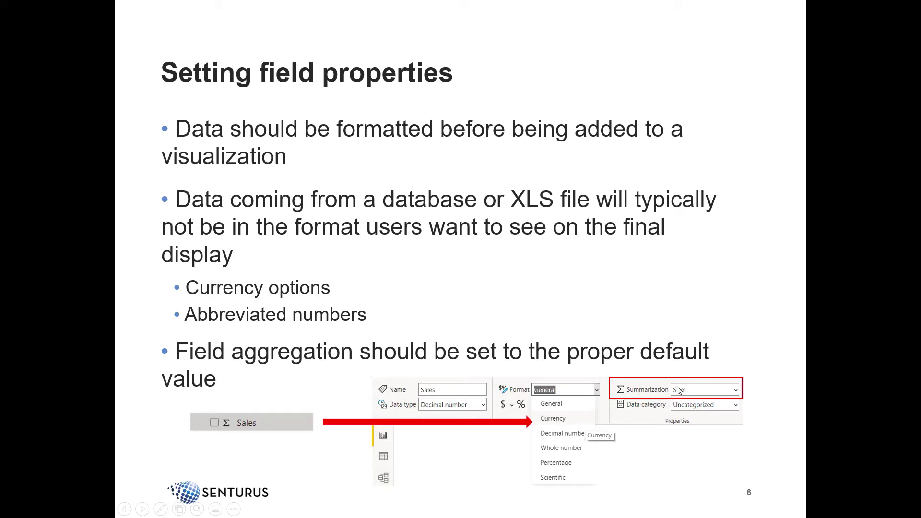
key(alt+Tab)
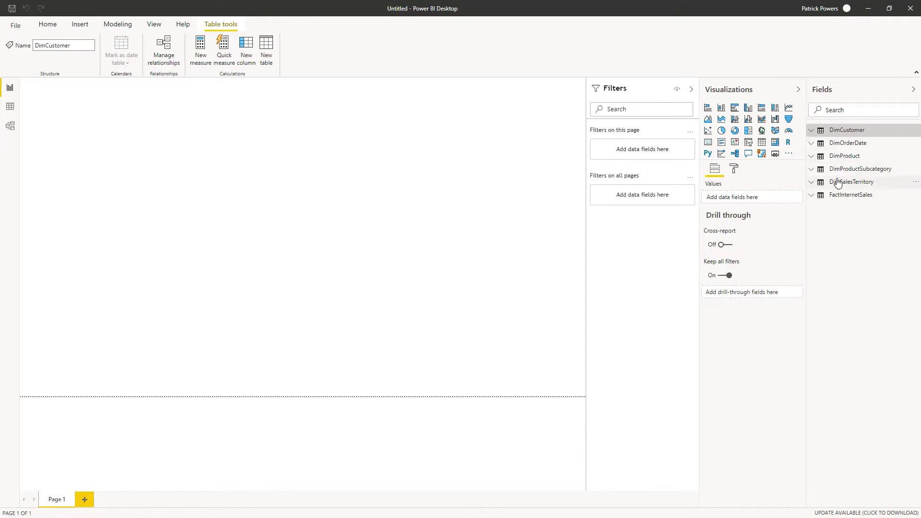
click(813, 195)
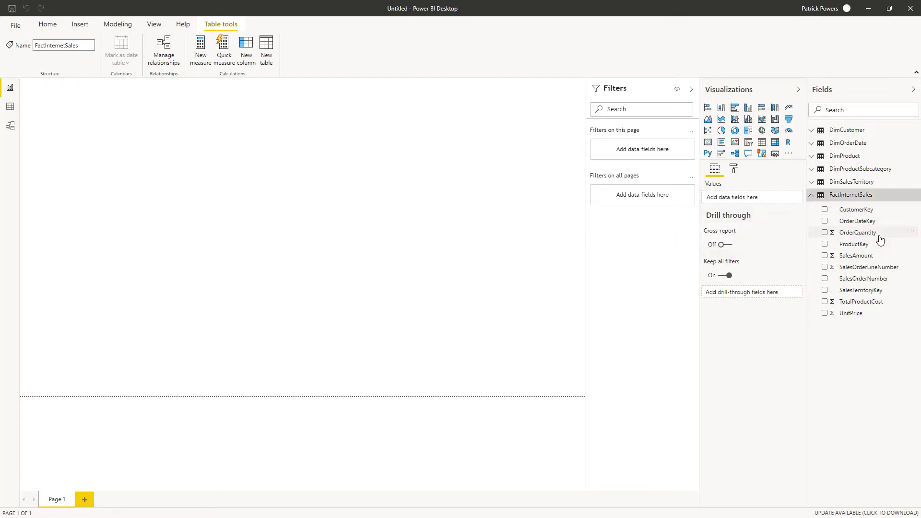
click(856, 257)
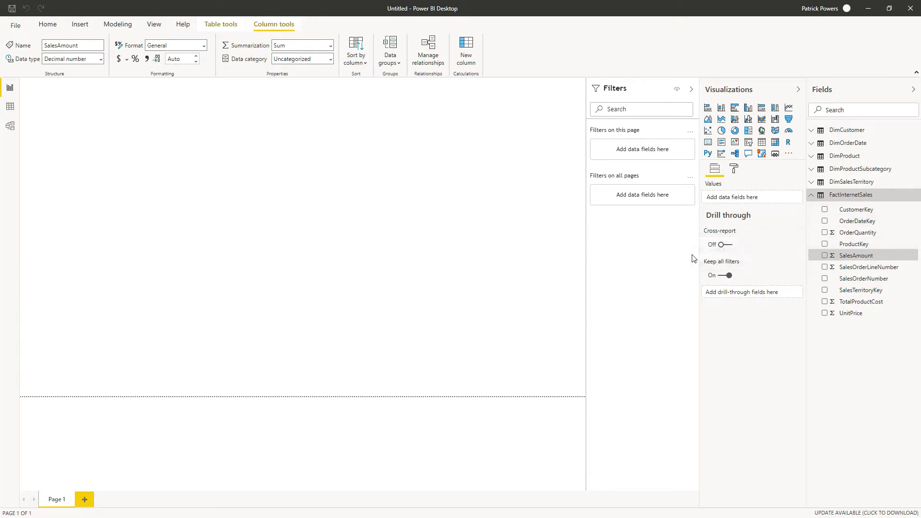
click(203, 46)
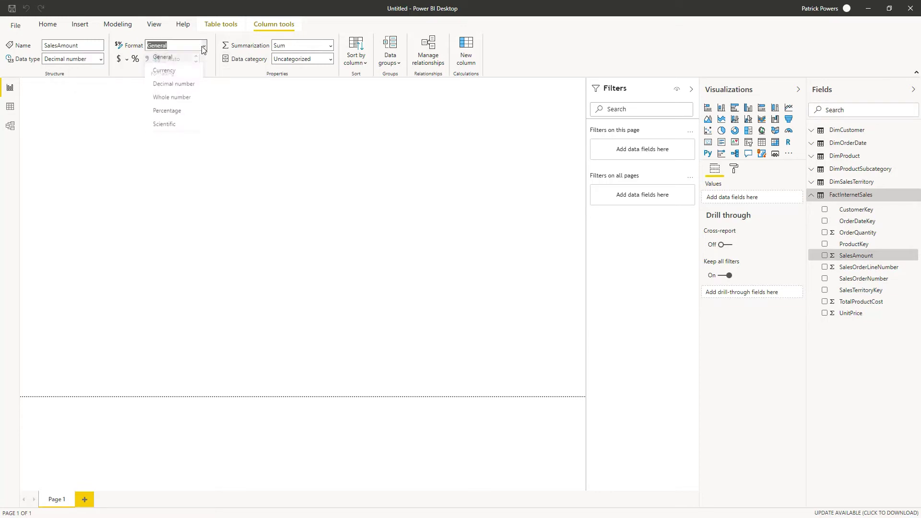
click(185, 77)
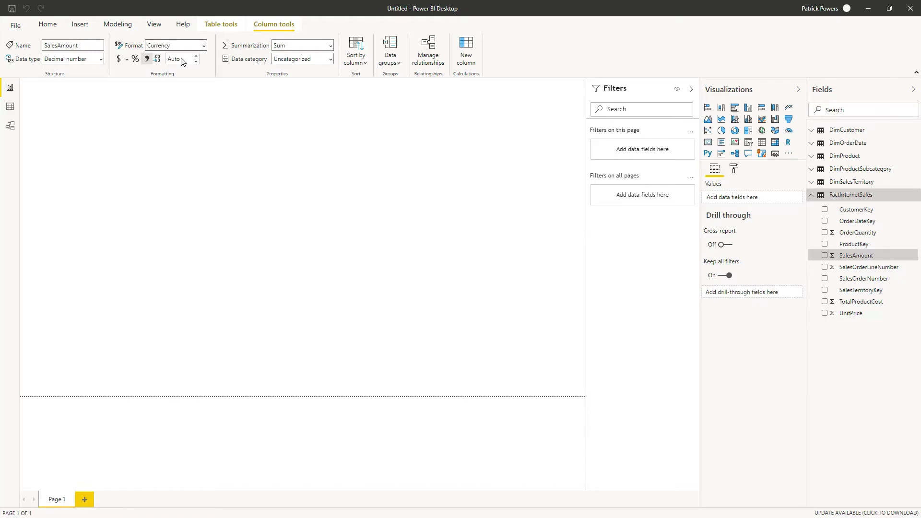
double_click(182, 58)
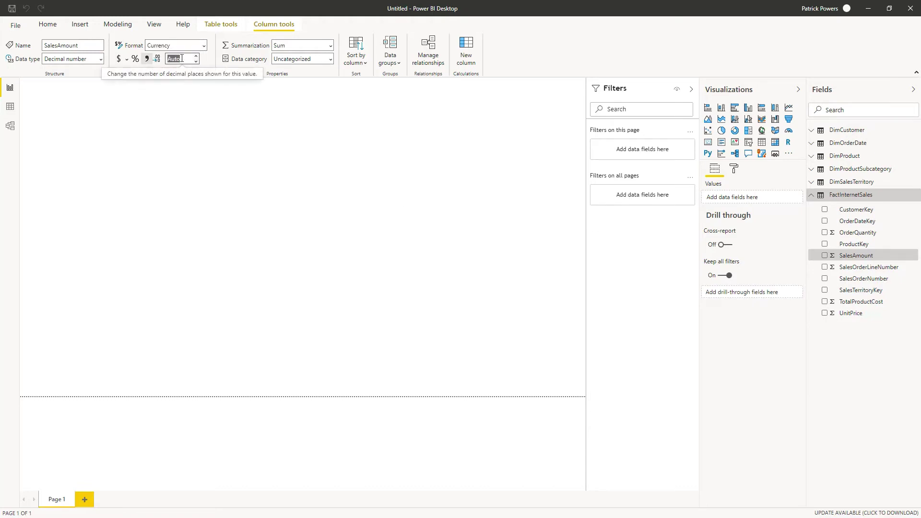
text(2)
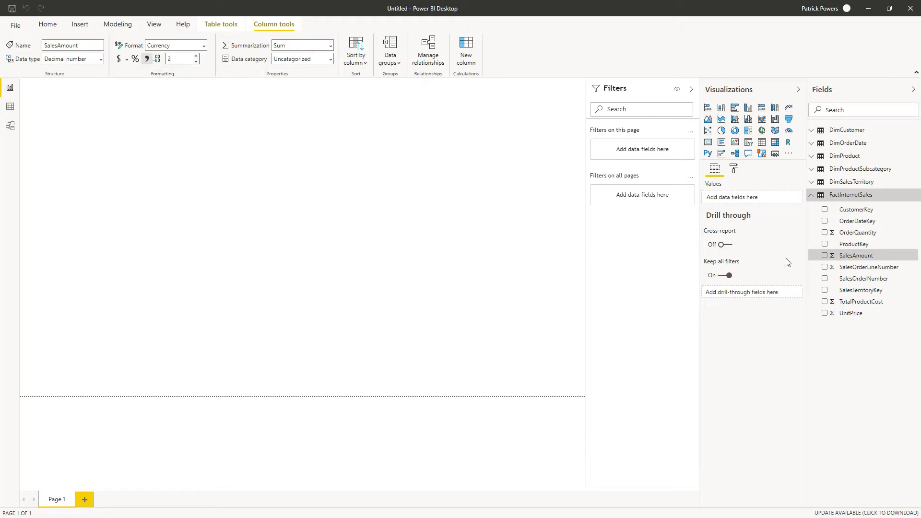
- Set the default summarization of the UnitPrice field in FactInternetSales to Average
click(857, 302)
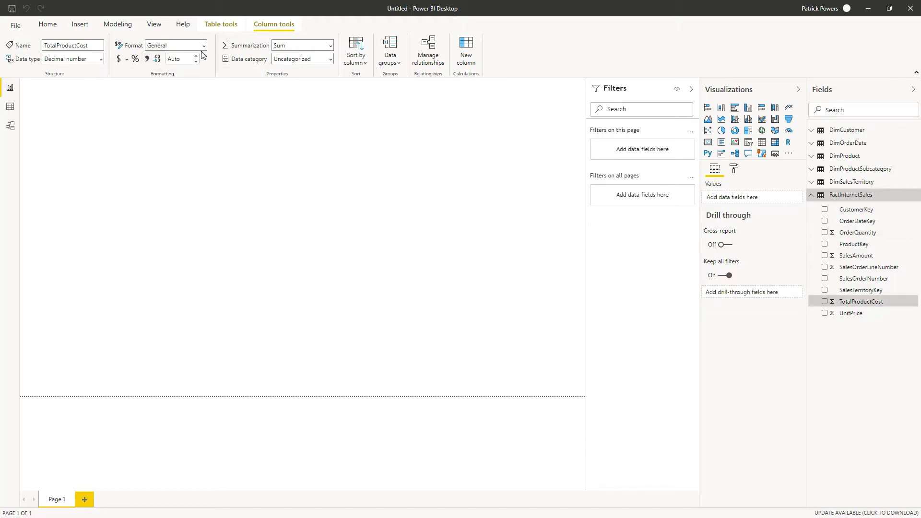
click(850, 314)
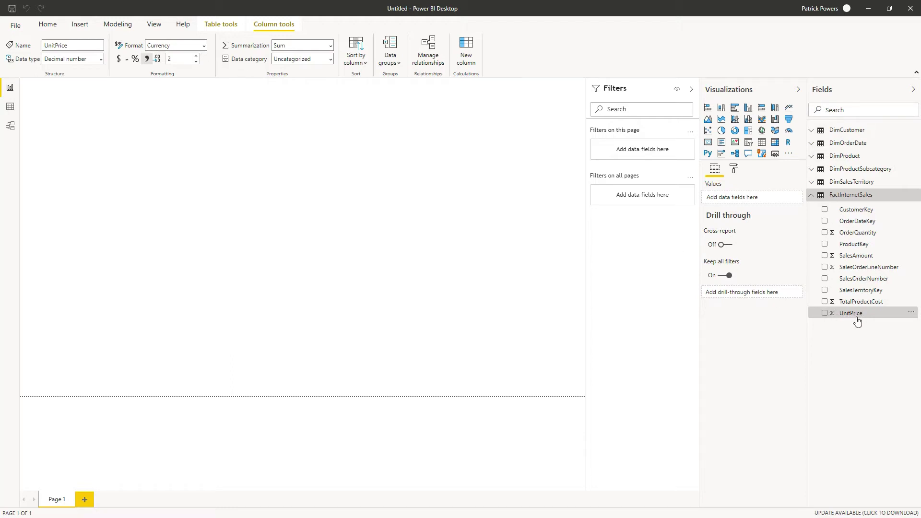
click(330, 45)
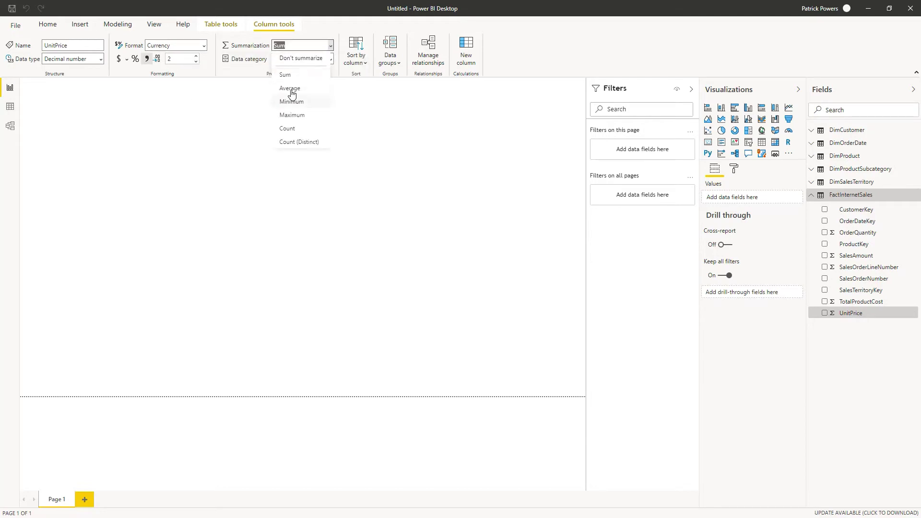
click(291, 89)
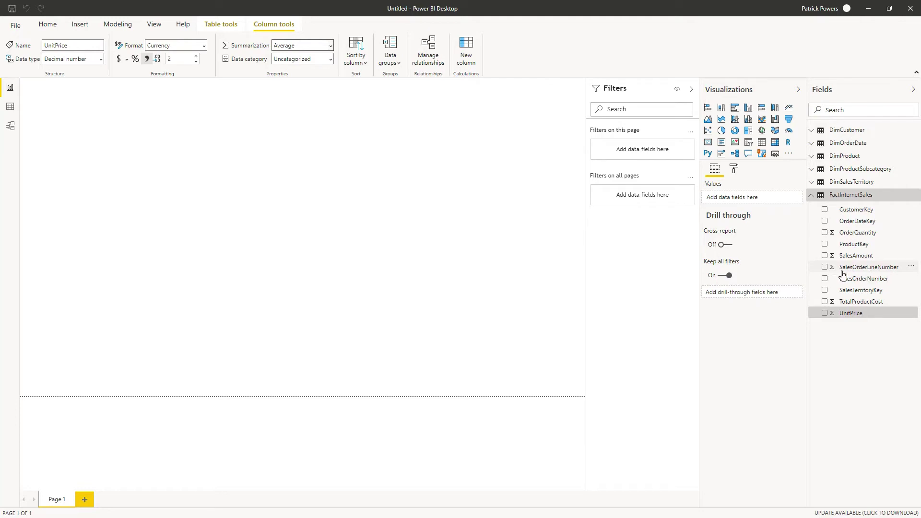
- Set SalesOrderLineNumber's summarization to Don't summarize, and review the OrderQuantity field's number formatting
click(877, 268)
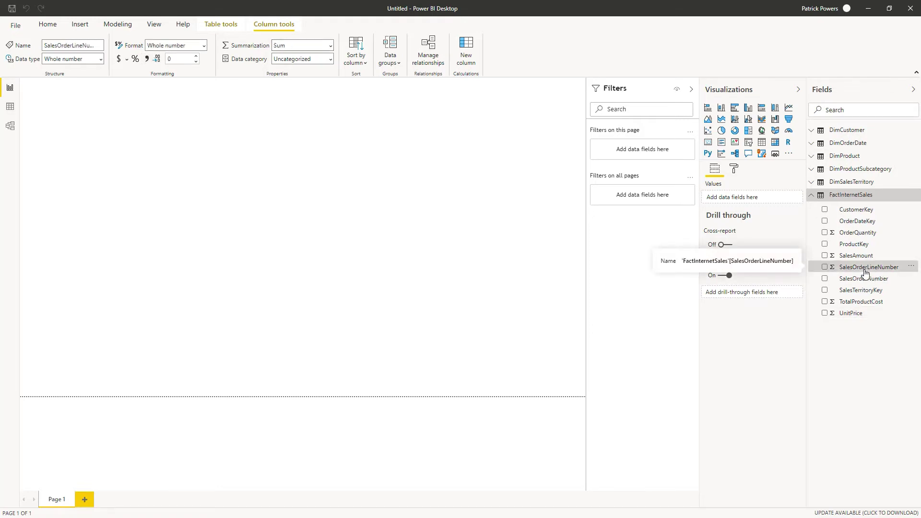
click(330, 45)
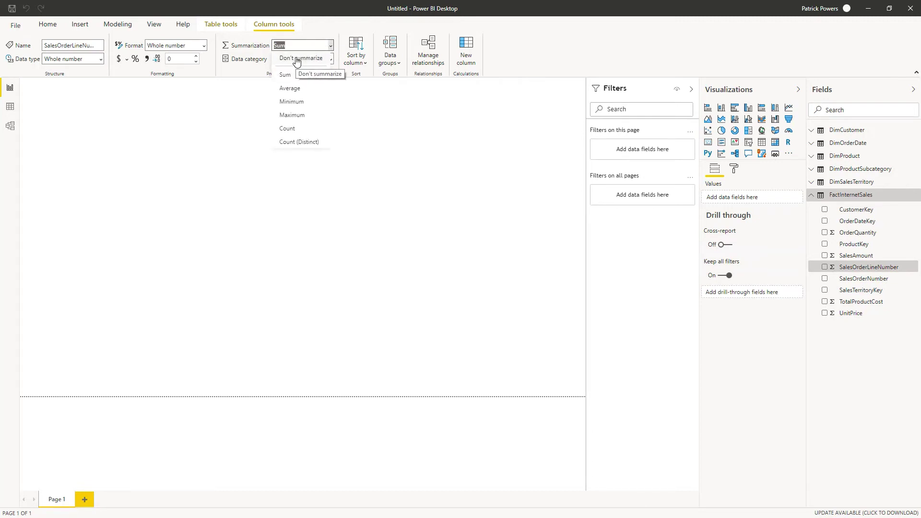
click(297, 59)
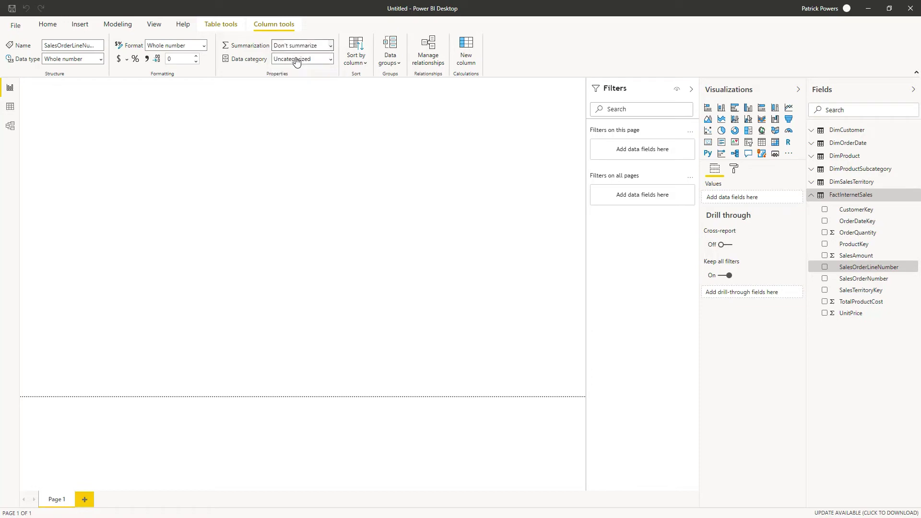
click(855, 235)
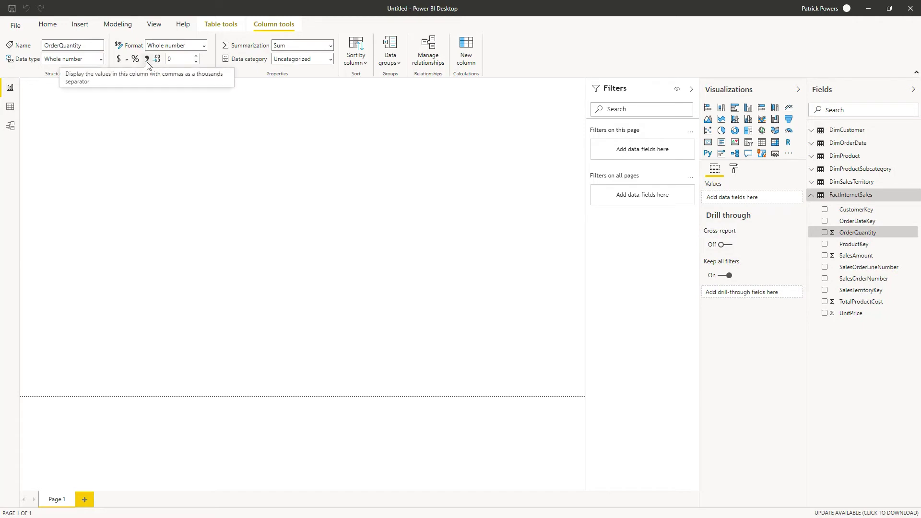
click(850, 195)
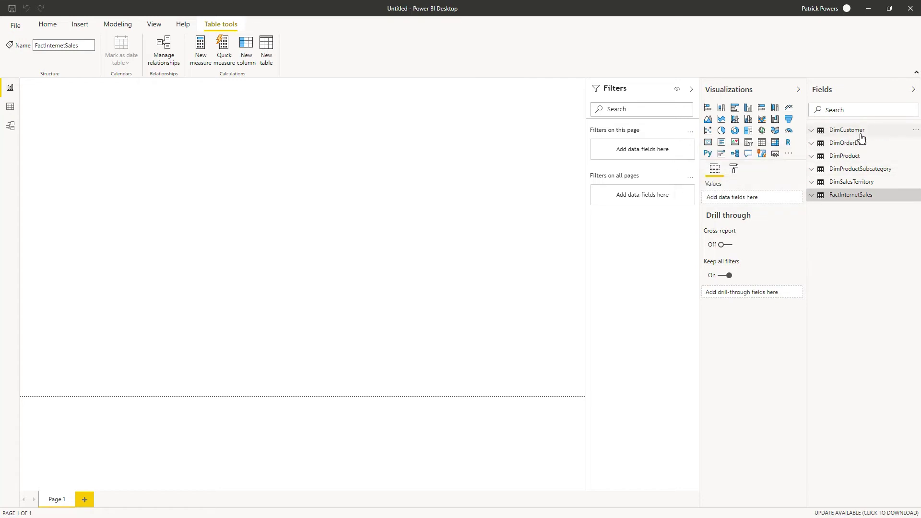
- Set the summarization of ProductSubcategoryKey in DimProductSubcategory to Don't summarize
click(811, 171)
click(857, 199)
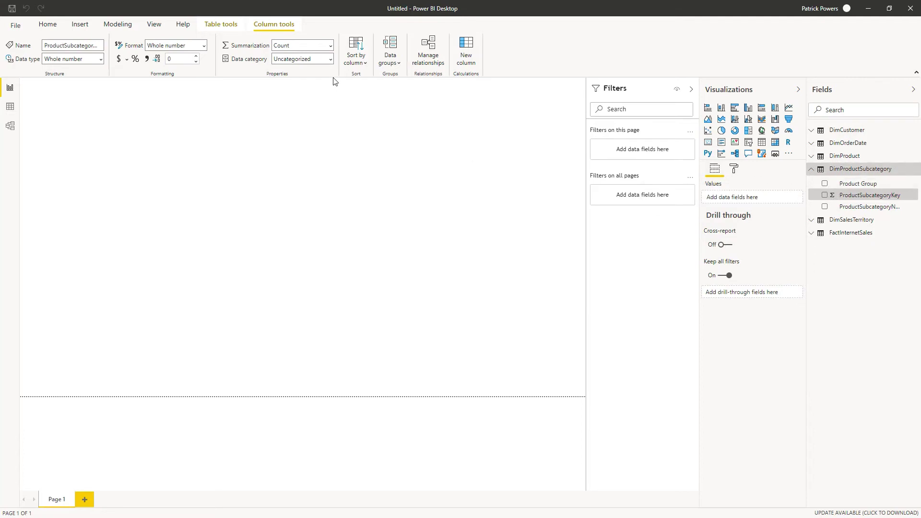
click(331, 49)
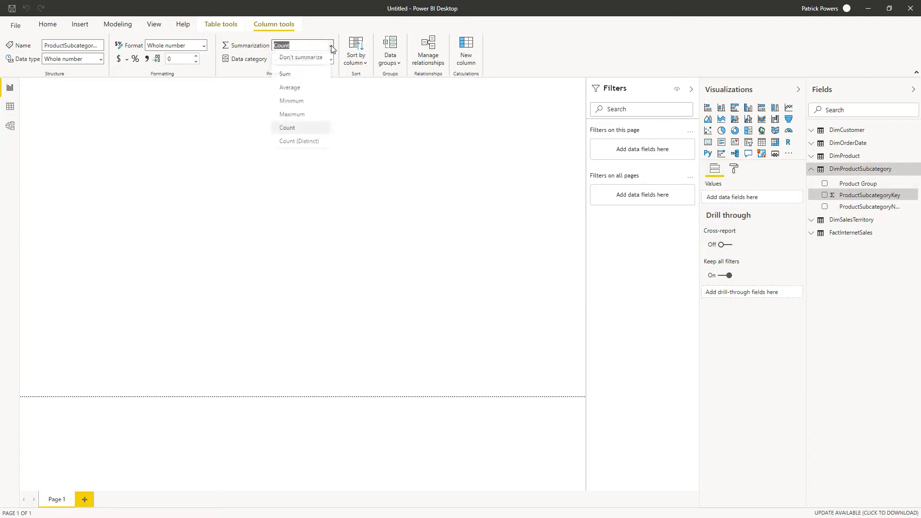
click(310, 59)
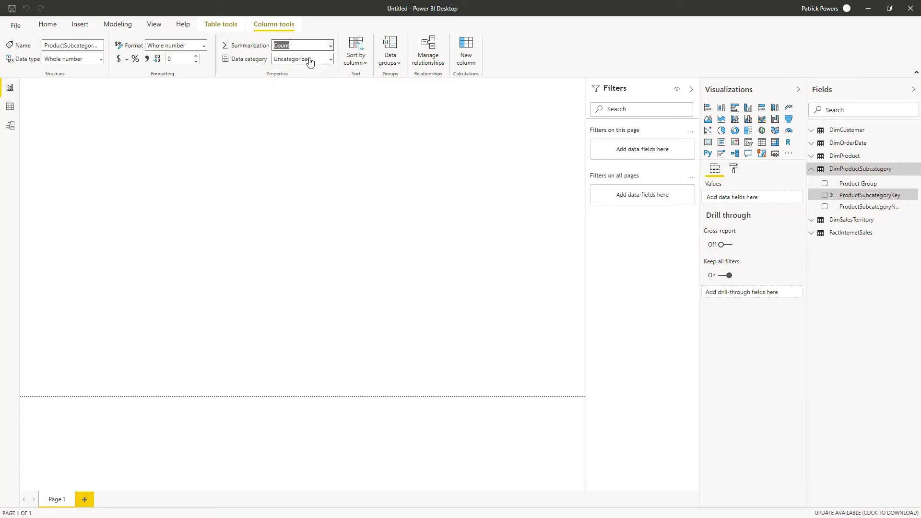
- Check the DimCustomer fields, and set the summarization of CalendarQuarter in DimOrderDate to Don't summarize
click(812, 131)
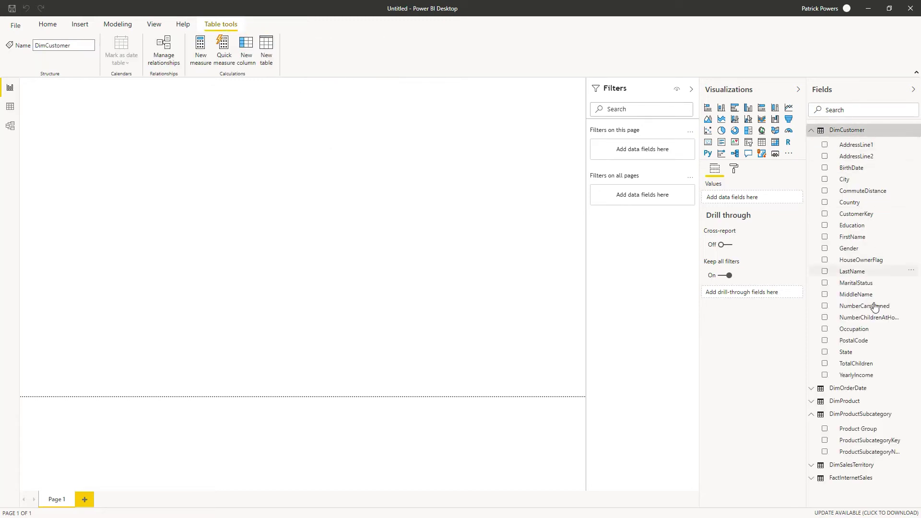
click(811, 131)
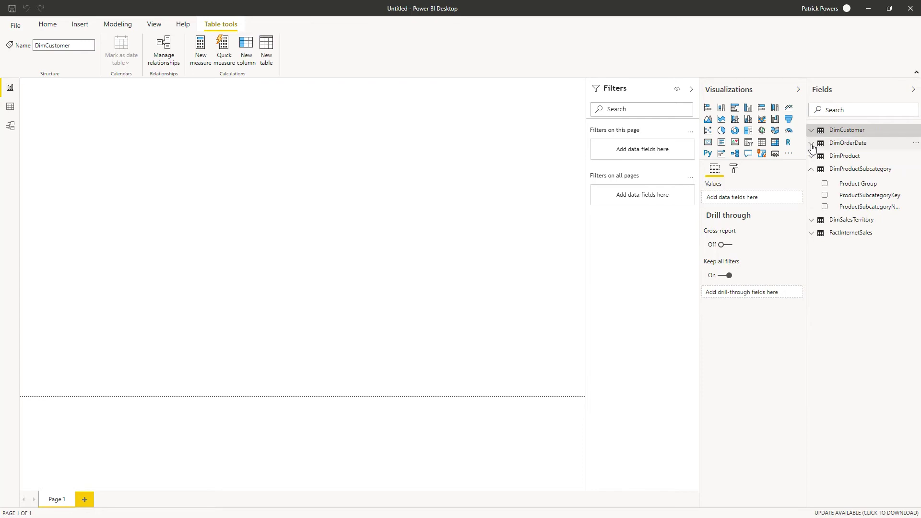
click(811, 145)
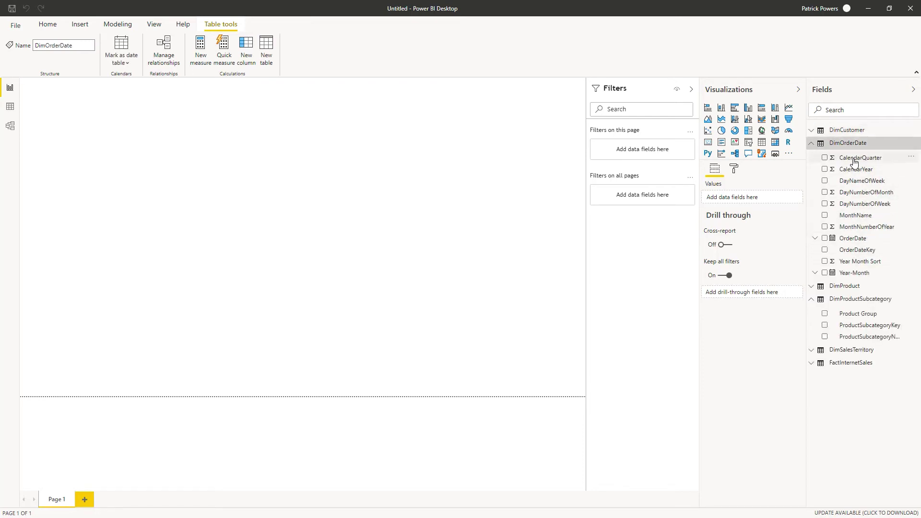
click(854, 160)
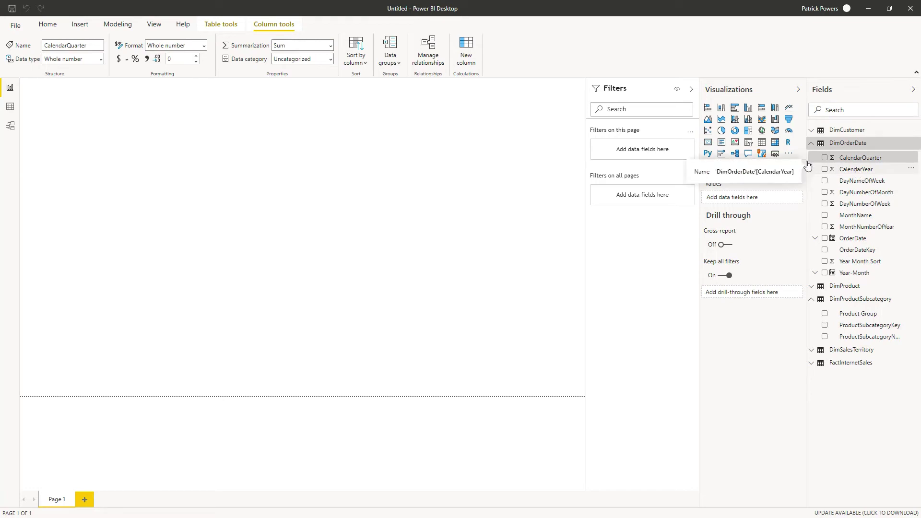
click(331, 48)
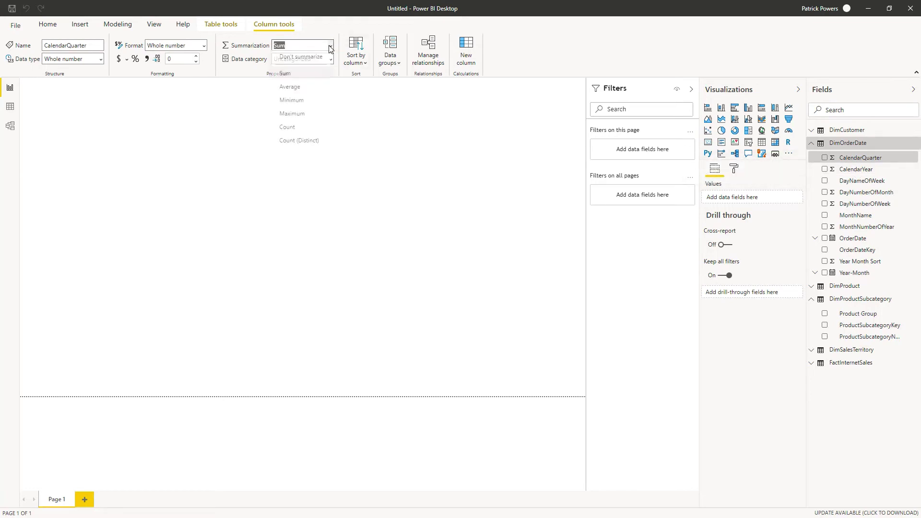
click(308, 58)
- Set CalendarYear, DayNumberOfMonth, DayNumberOfWeek, MonthNumberOfYear and Year Month Sort in DimOrderDate to Don't summarize
click(852, 170)
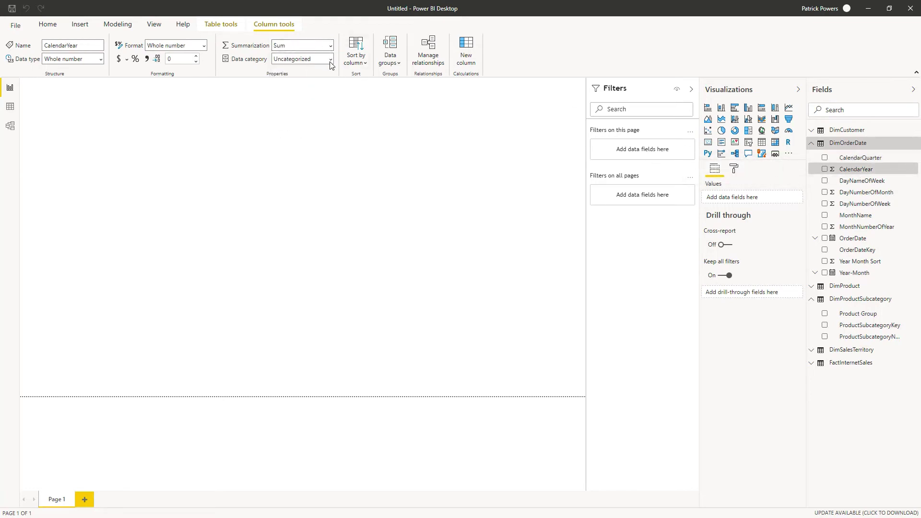
click(330, 45)
click(314, 60)
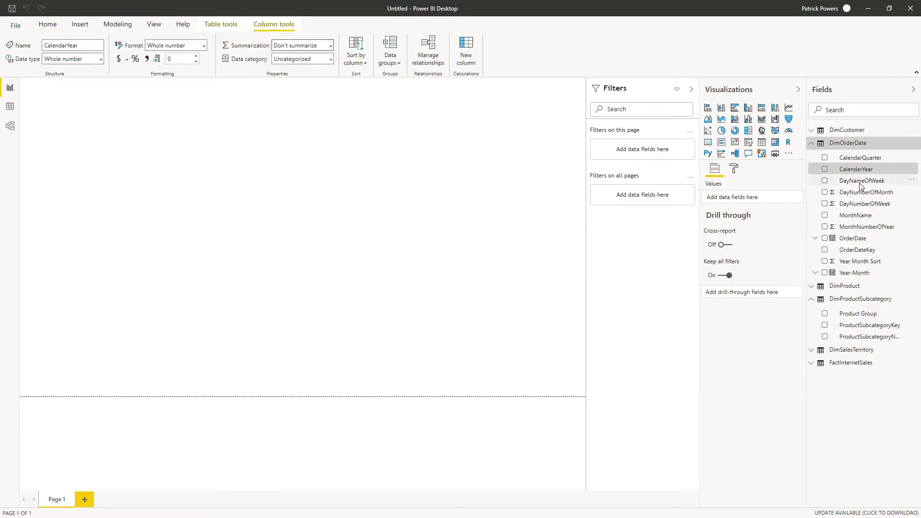
click(840, 193)
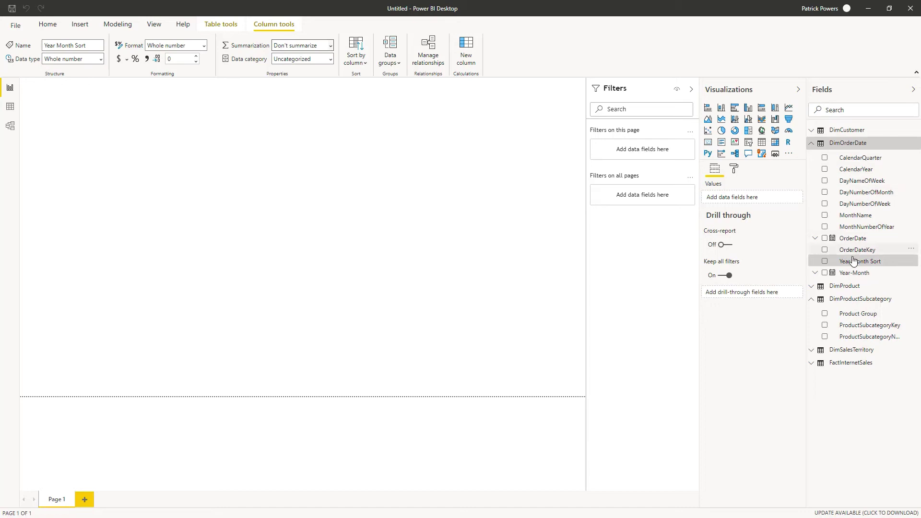
- Examine the date hierarchies under the OrderDate and Year-Month fields of DimOrderDate
click(814, 238)
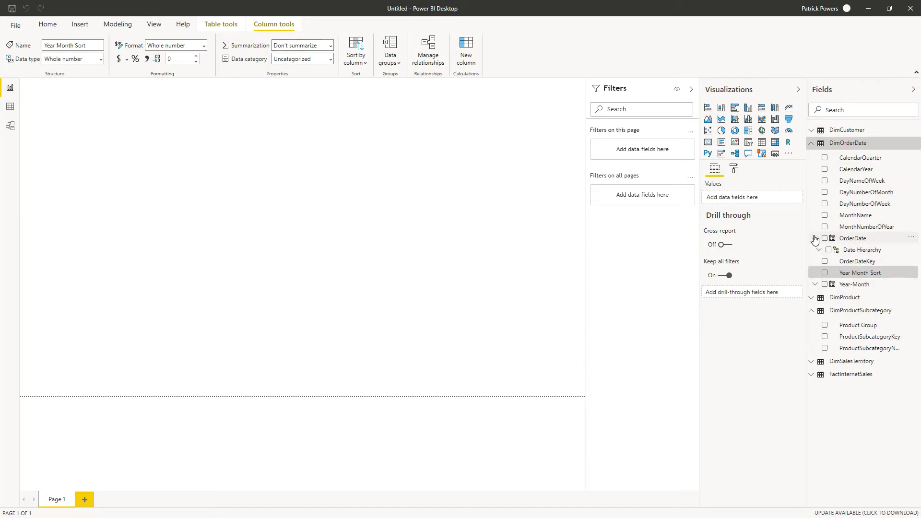
click(819, 250)
click(818, 249)
click(815, 238)
click(814, 273)
click(818, 284)
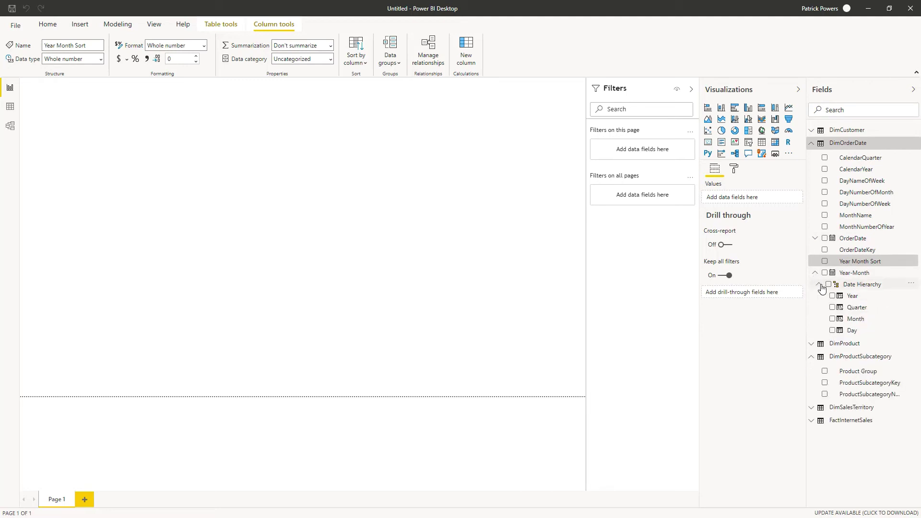
click(818, 284)
click(815, 273)
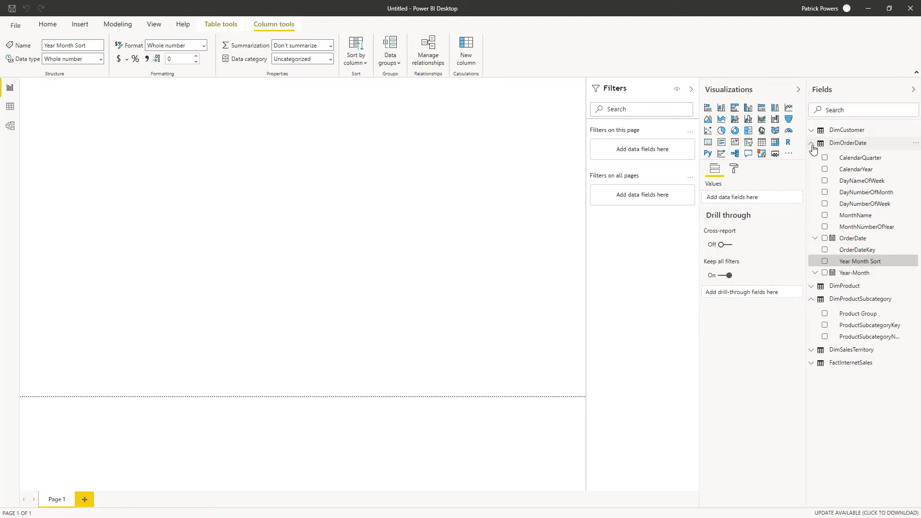
- Review the fields of DimProduct and DimSalesTerritory for default summarizations, leaving all tables collapsed
click(812, 146)
click(812, 156)
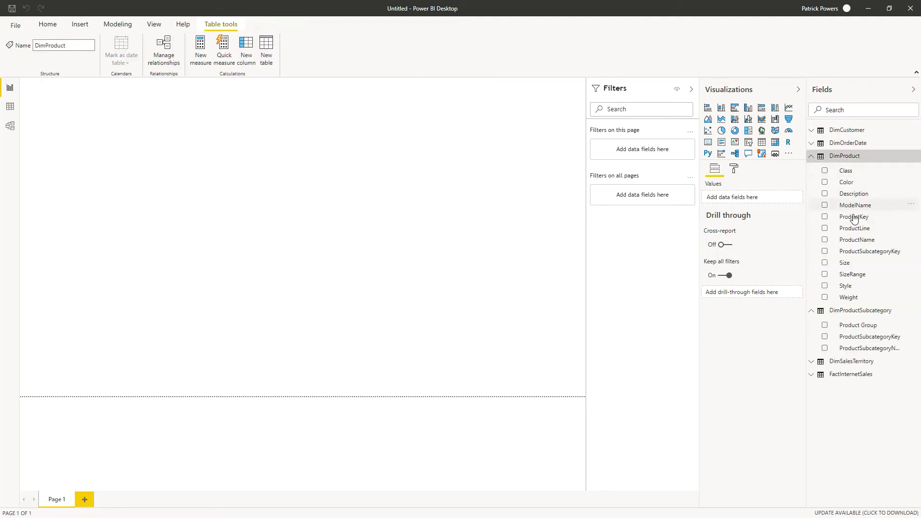
click(812, 155)
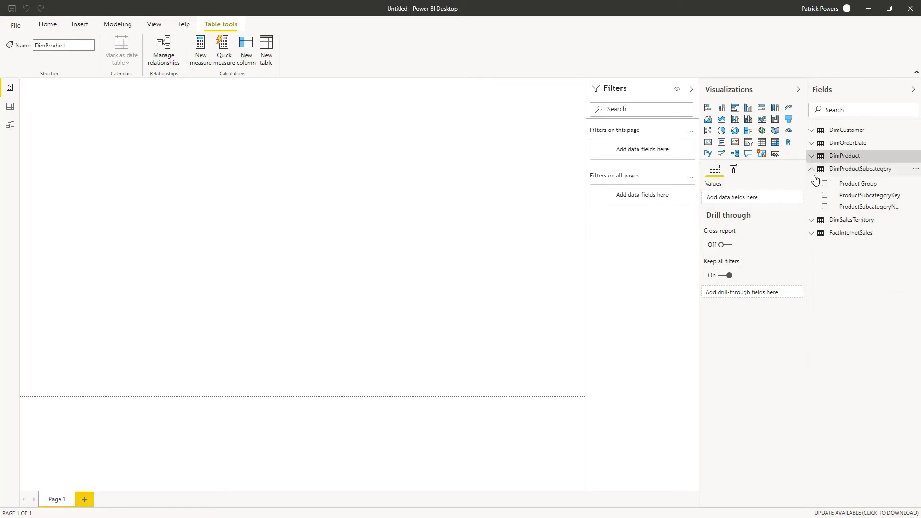
click(812, 169)
click(811, 181)
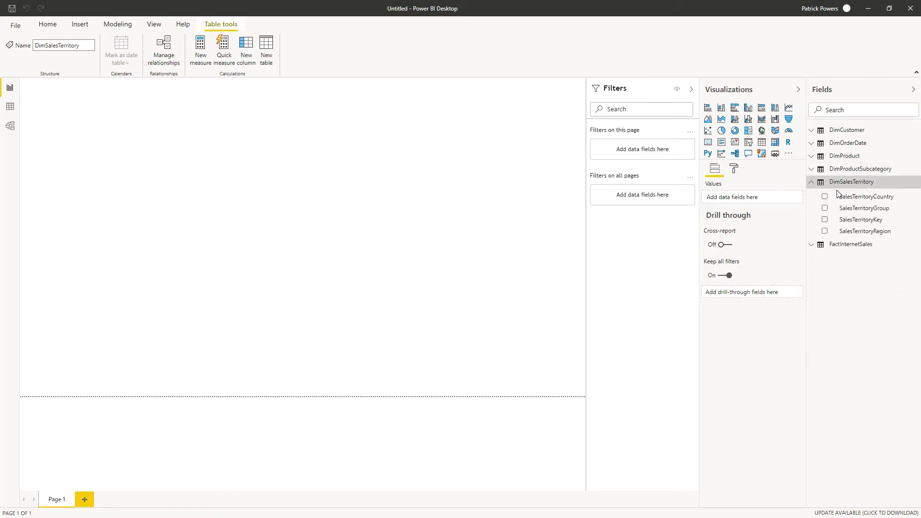
click(811, 182)
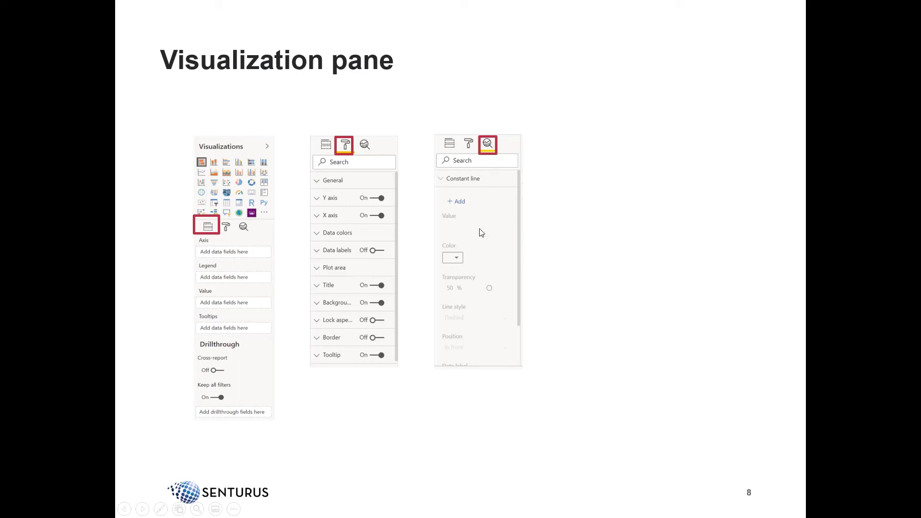
click(482, 205)
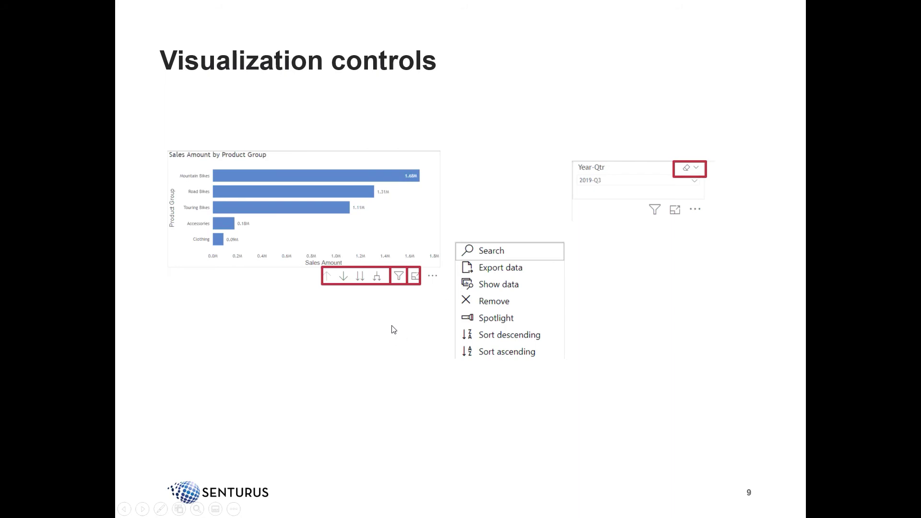
- Switch to Power BI Desktop, add a clustered column chart to Page 1 and enlarge it to fill the report page
key(alt+Tab)
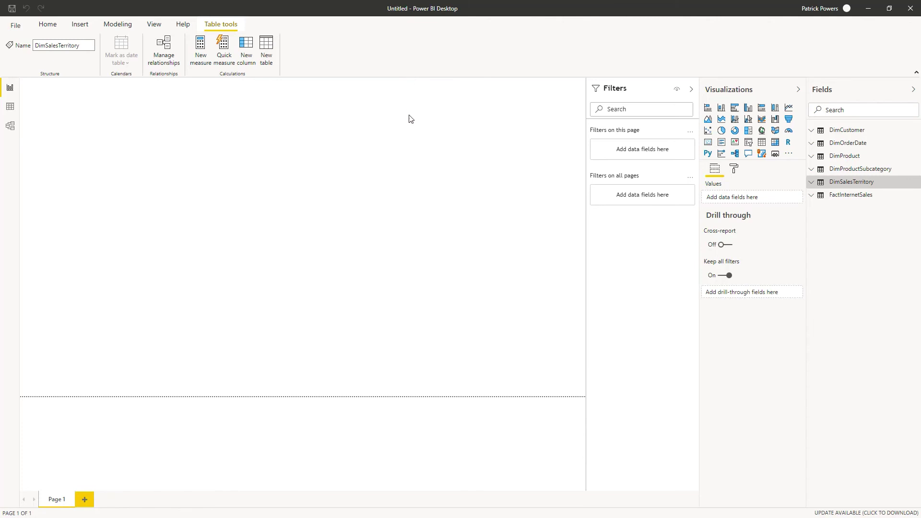
click(750, 112)
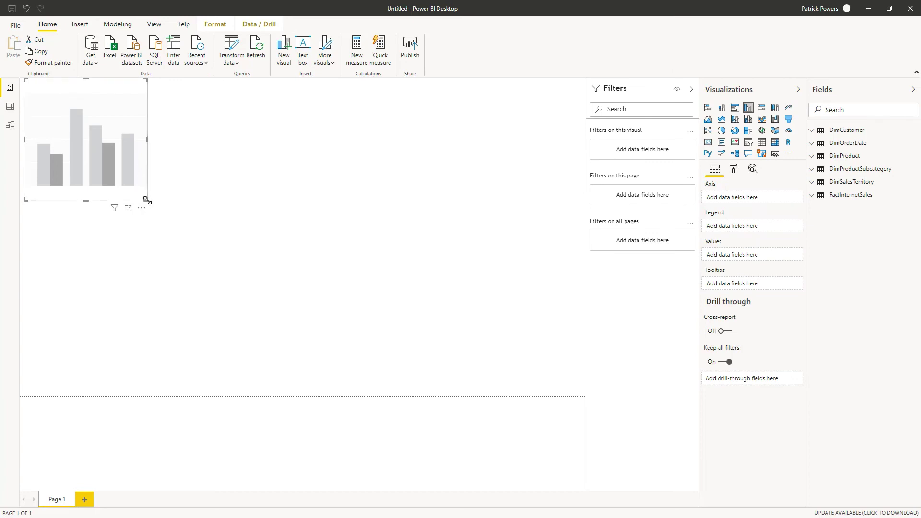
drag(146, 201, 787, 439)
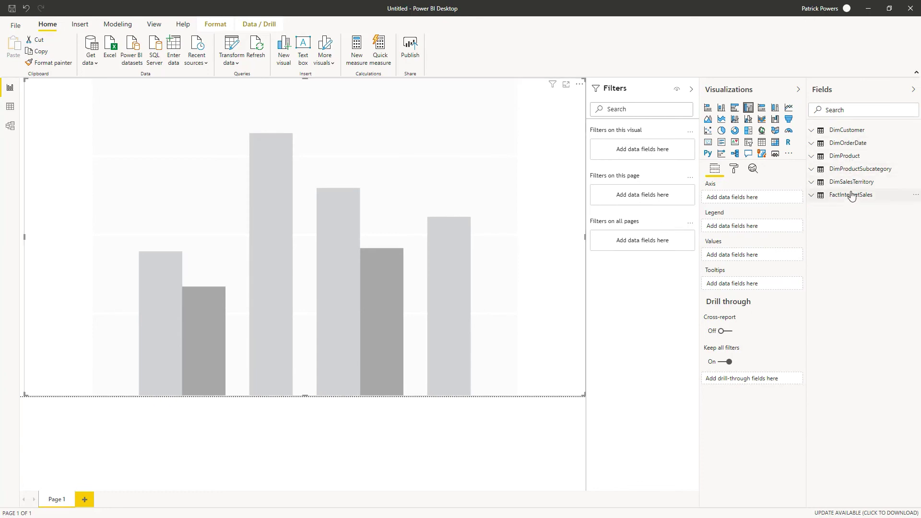
- Add SalesAmount from FactInternetSales as the chart's value and inspect the column's total
click(811, 200)
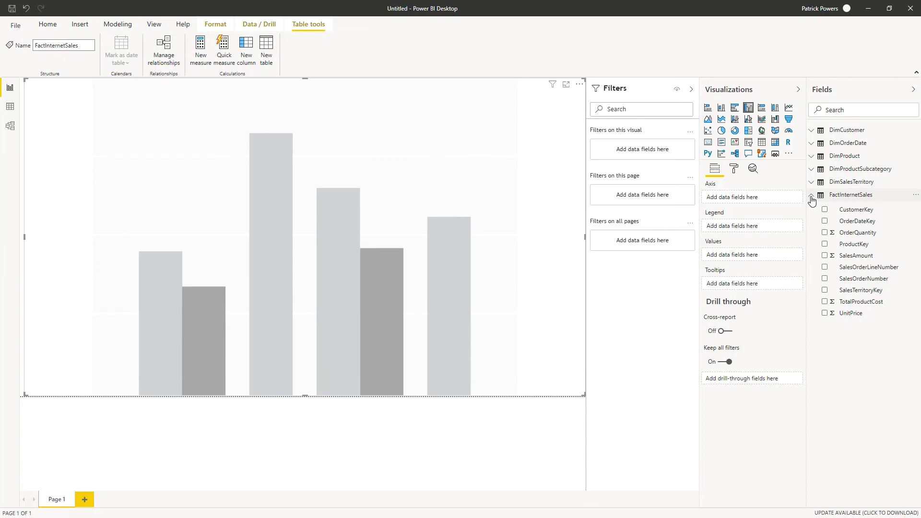
click(824, 256)
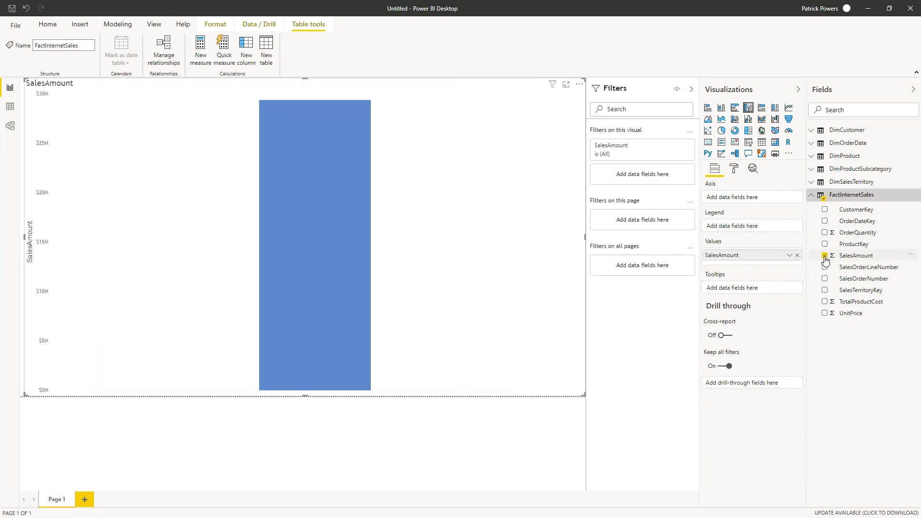
mouse_move(311, 168)
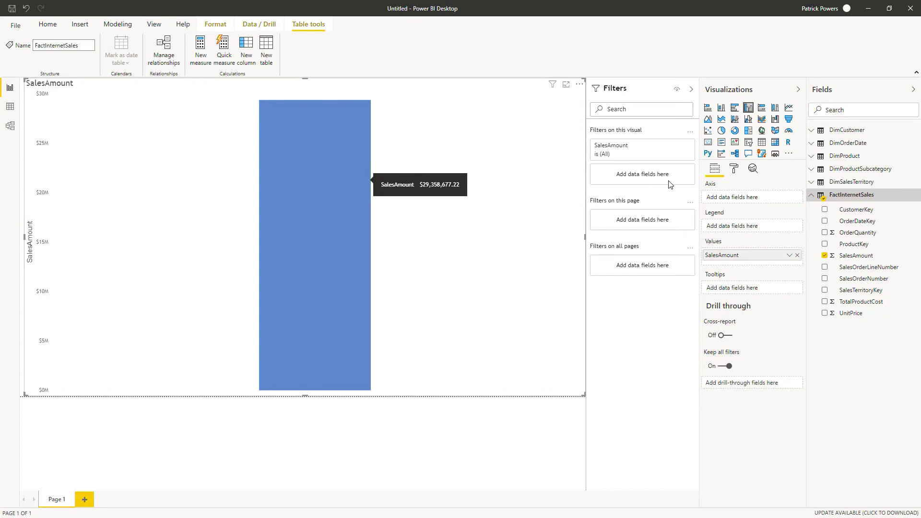
- Use Year from the OrderDate date hierarchy as the chart's legend and inspect the yearly sales amounts
click(812, 144)
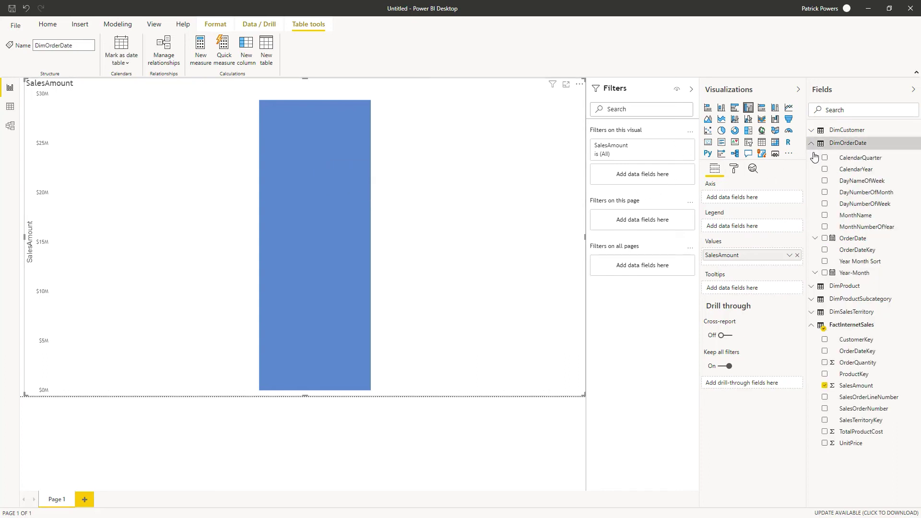
click(815, 239)
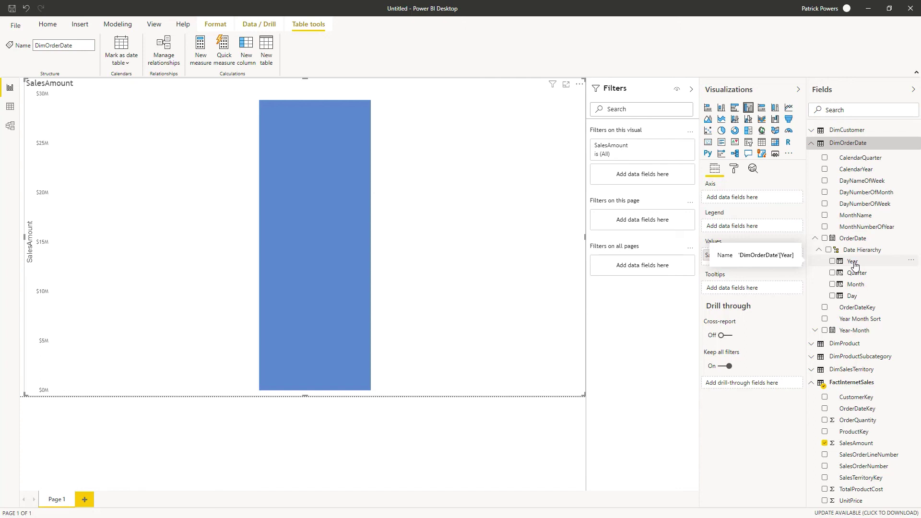
drag(854, 265, 752, 229)
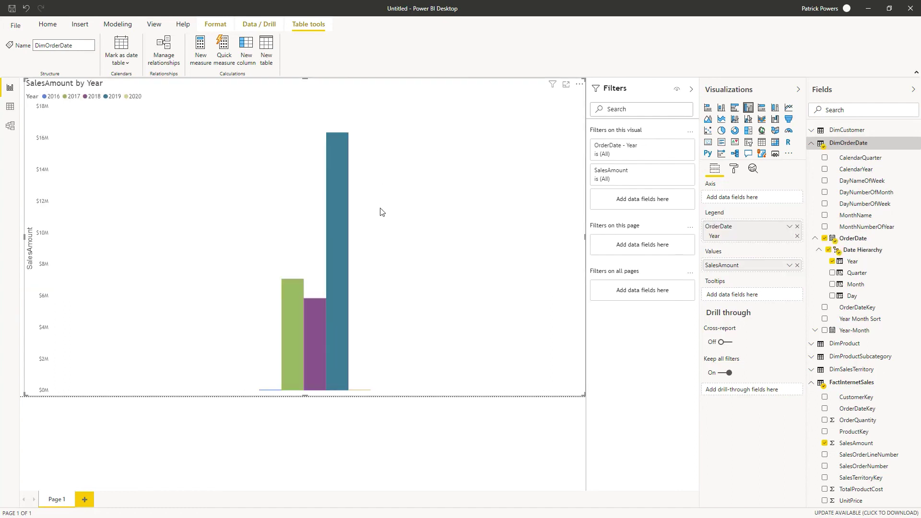
mouse_move(338, 319)
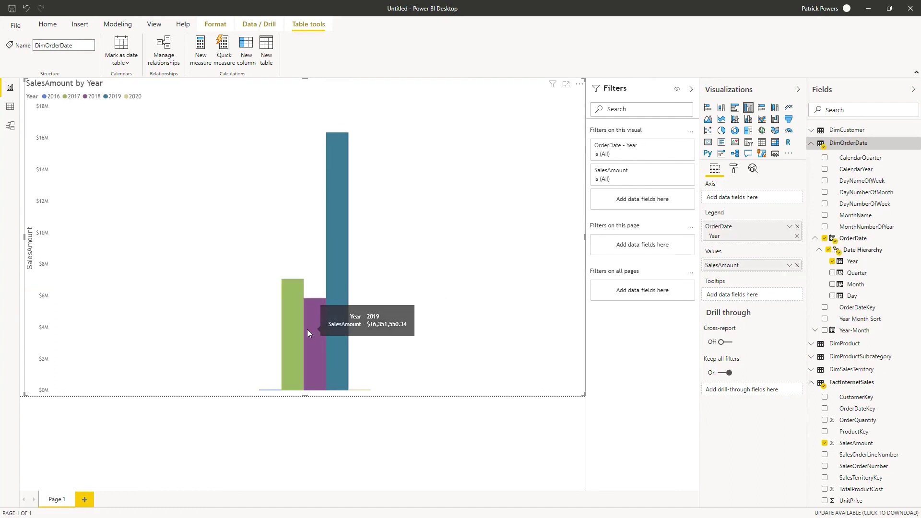
mouse_move(298, 326)
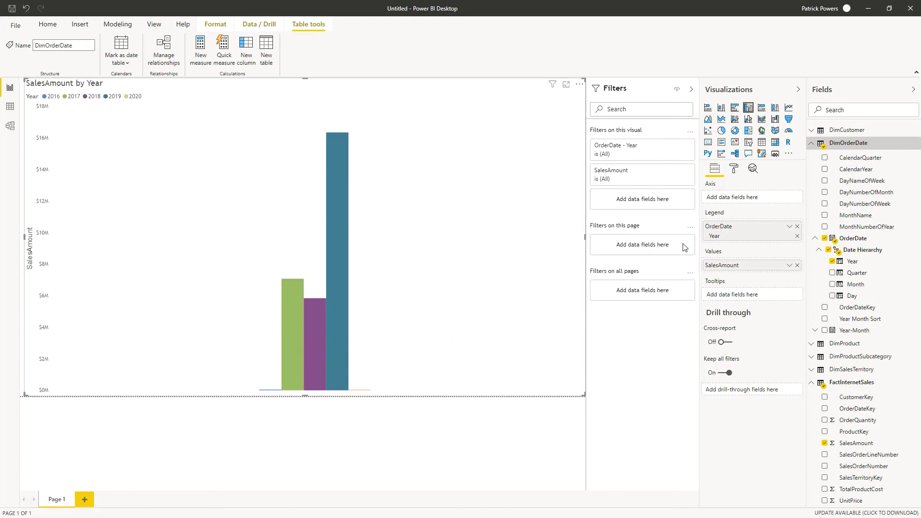
- Add SalesTerritoryRegion from DimSalesTerritory to the column chart as its axis
click(812, 144)
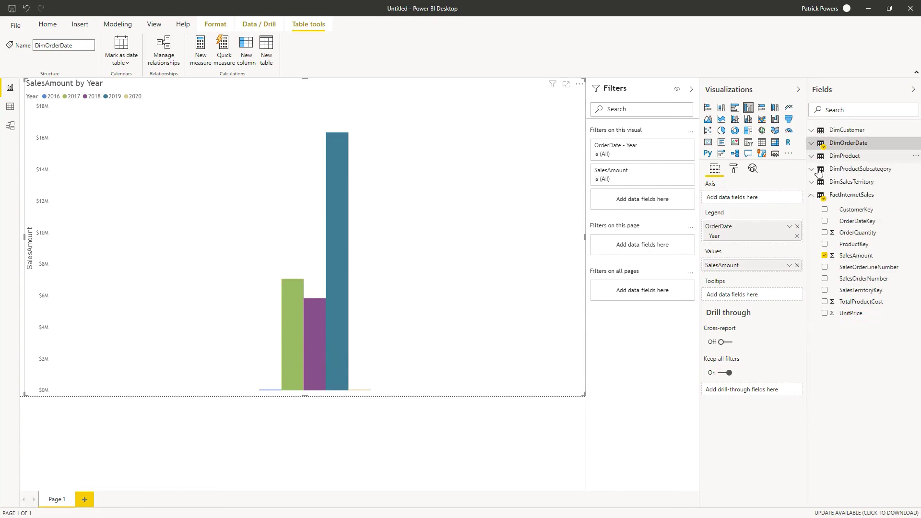
click(813, 183)
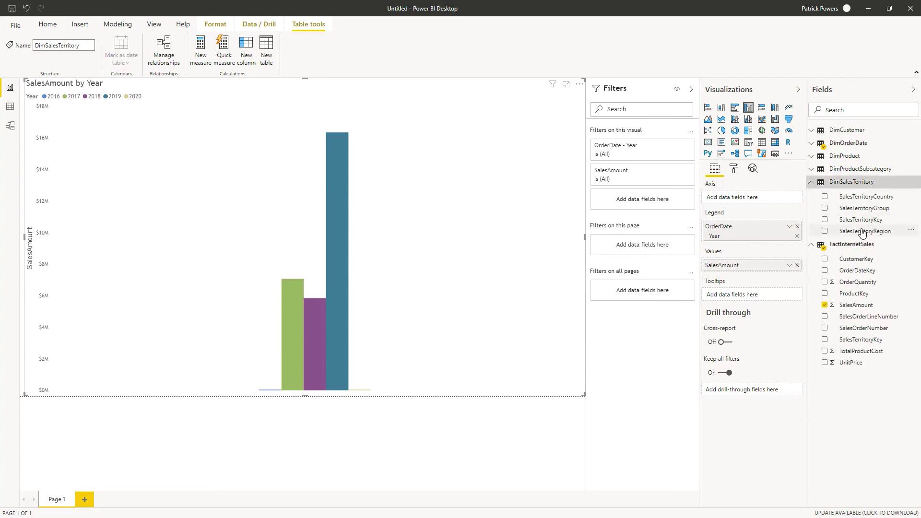
drag(863, 234, 418, 165)
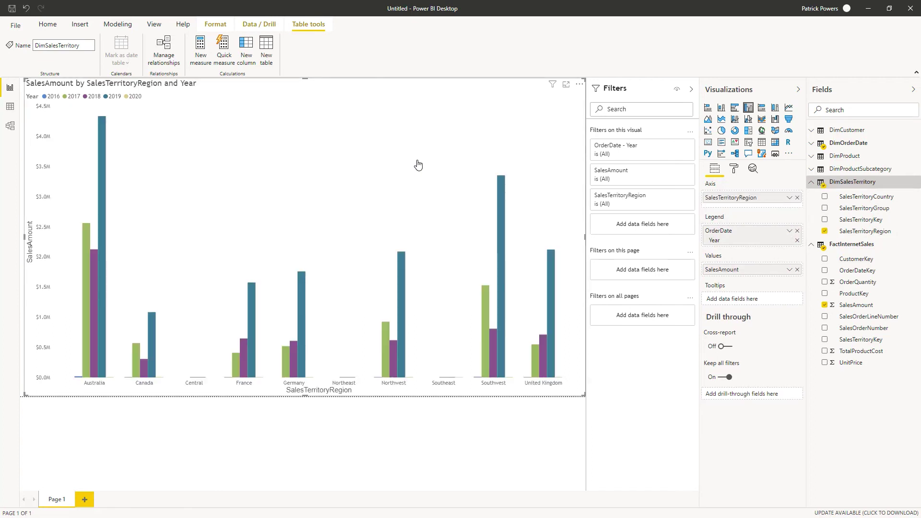